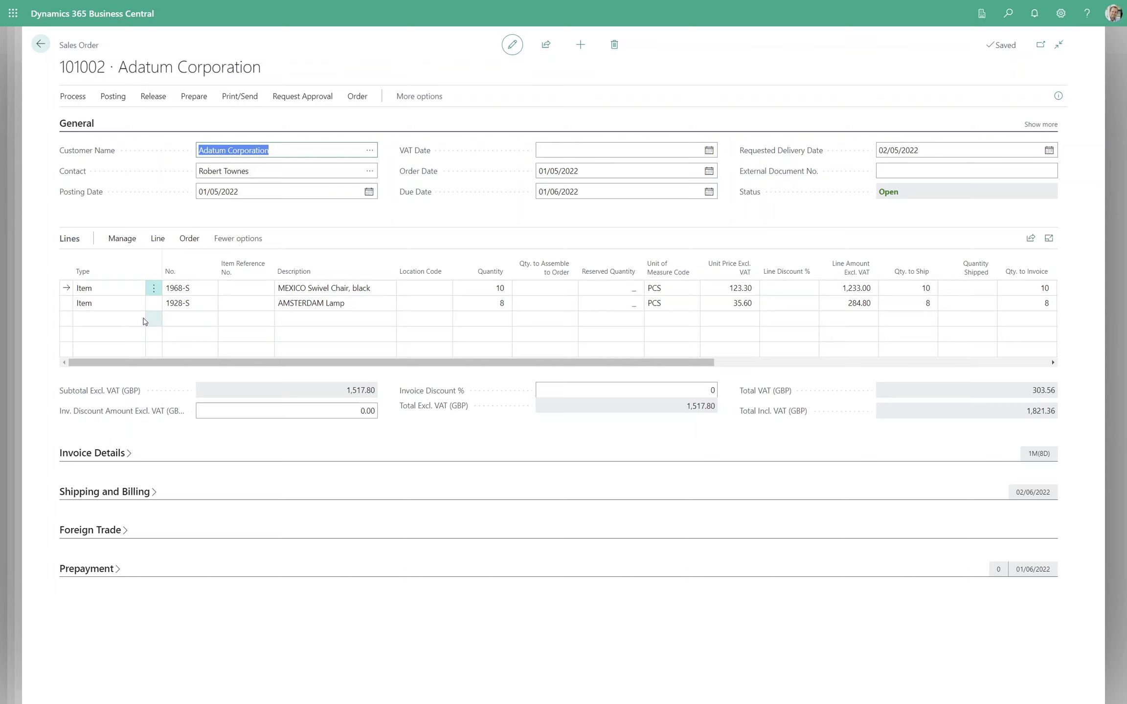
Add a third order line of 8 AMSTERDAM Lamps (item 1928-S), bringing the total to 1,802.60
left_click(110, 318)
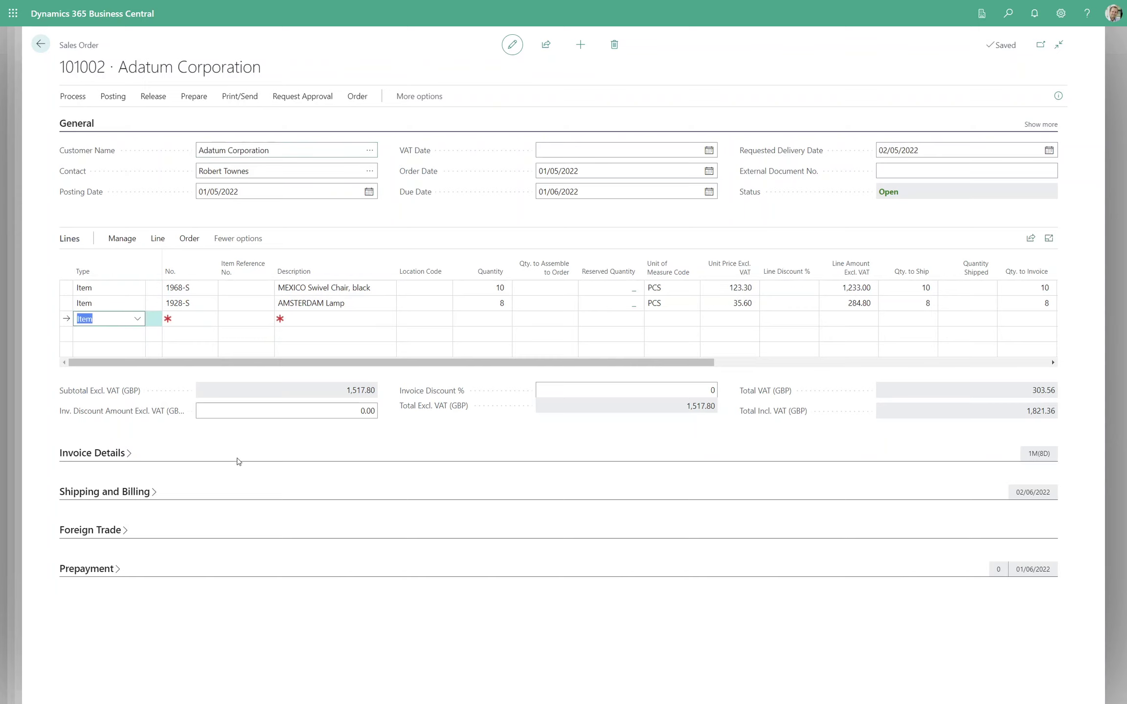
key("Tab")
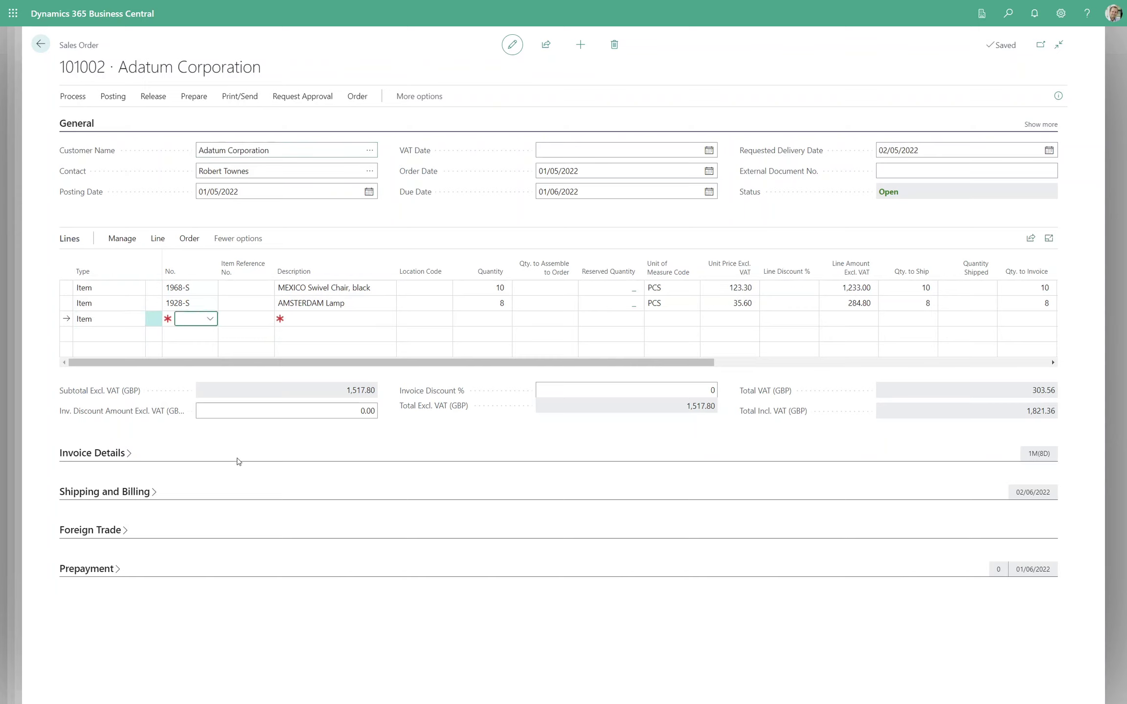
type("1928-S")
key("Tab")
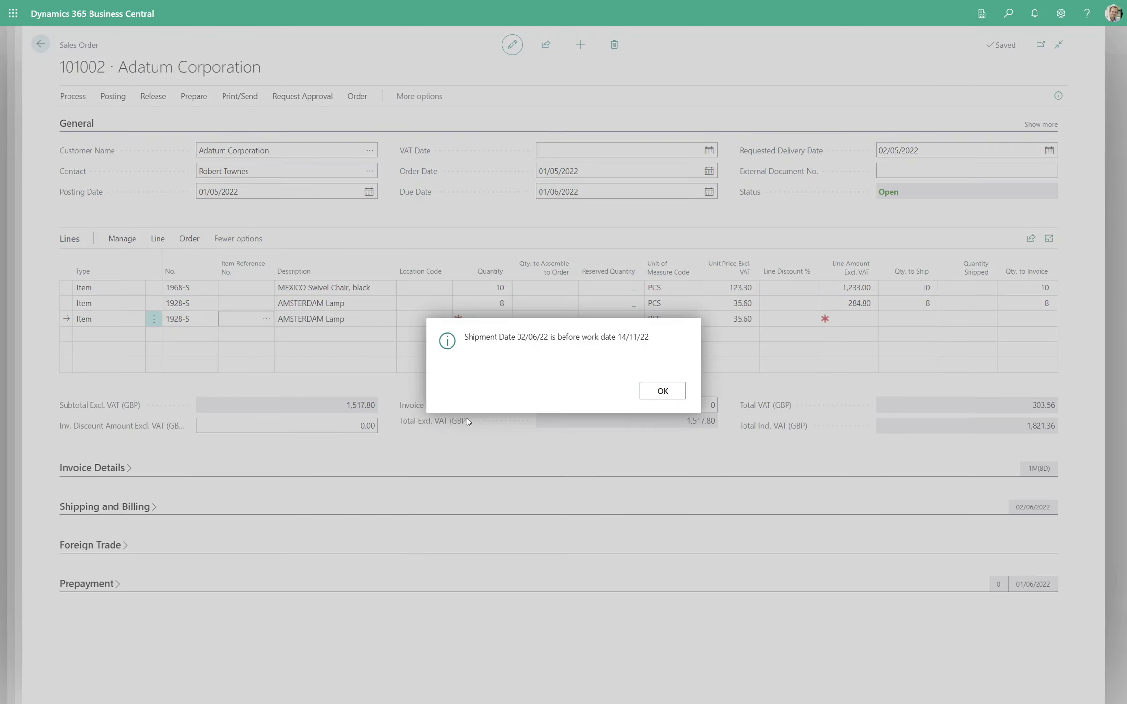
left_click(662, 391)
left_click(488, 320)
type("8")
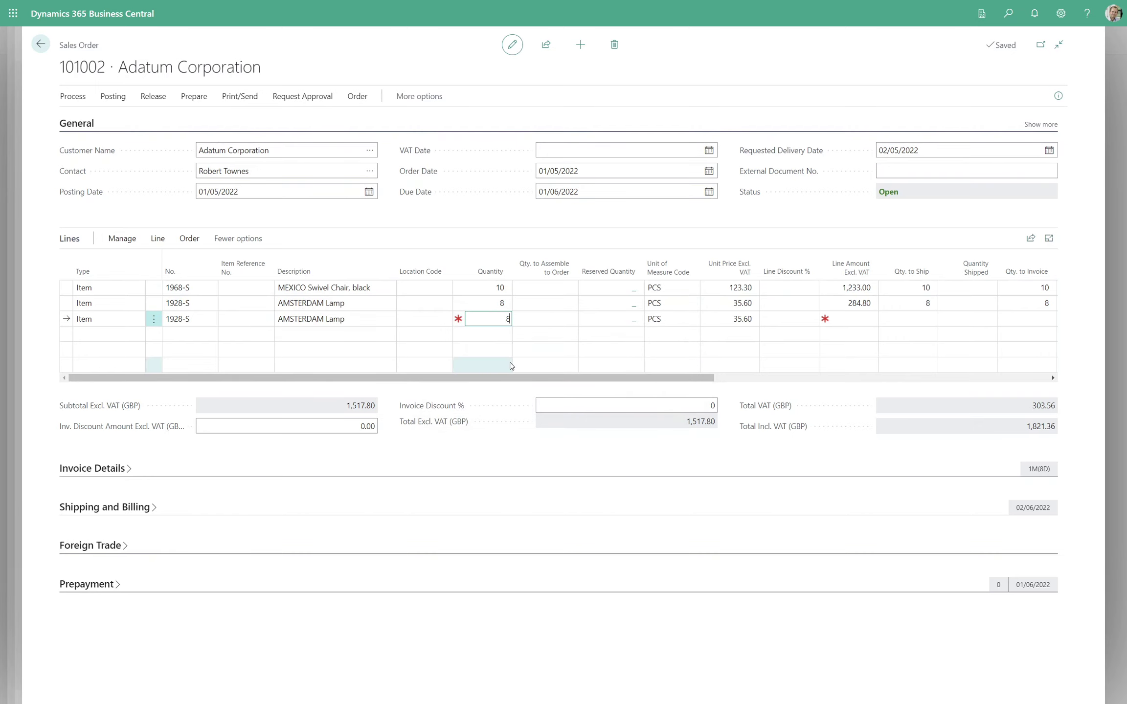
key("Tab")
key("Tab")
key("Tab")
key("Tab")
key("Tab")
key("Tab")
key("Tab")
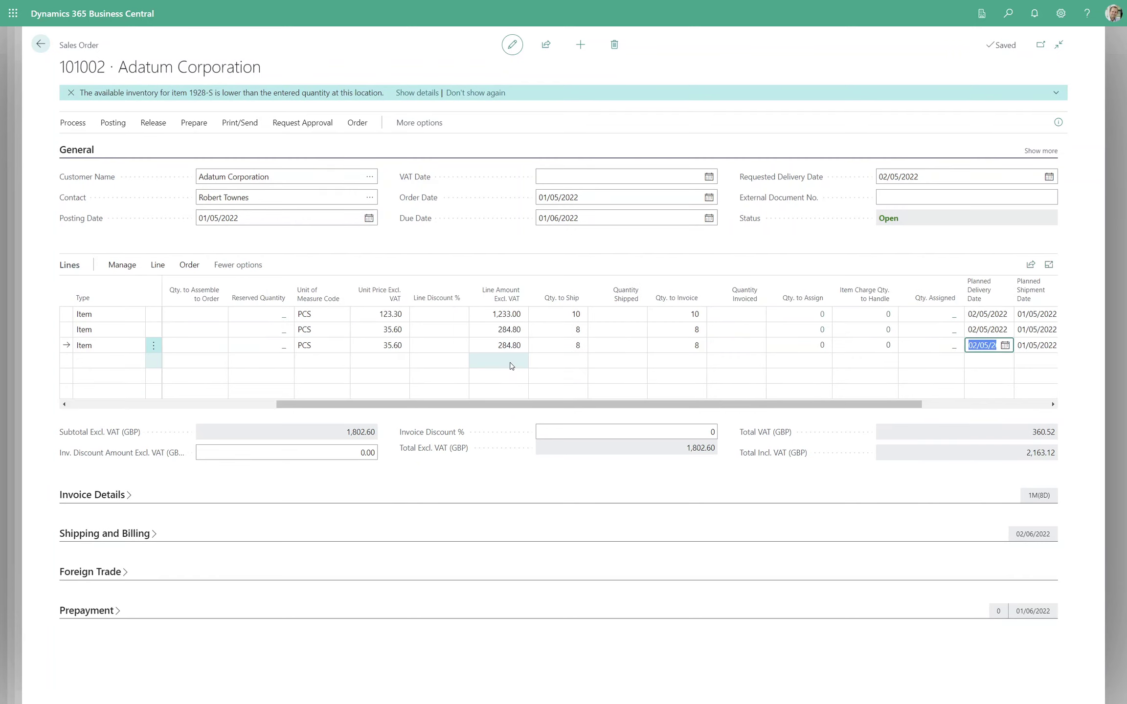
key("Tab")
key("Tab")
key("Tab")
key("Tab")
key("Tab")
key("Tab")
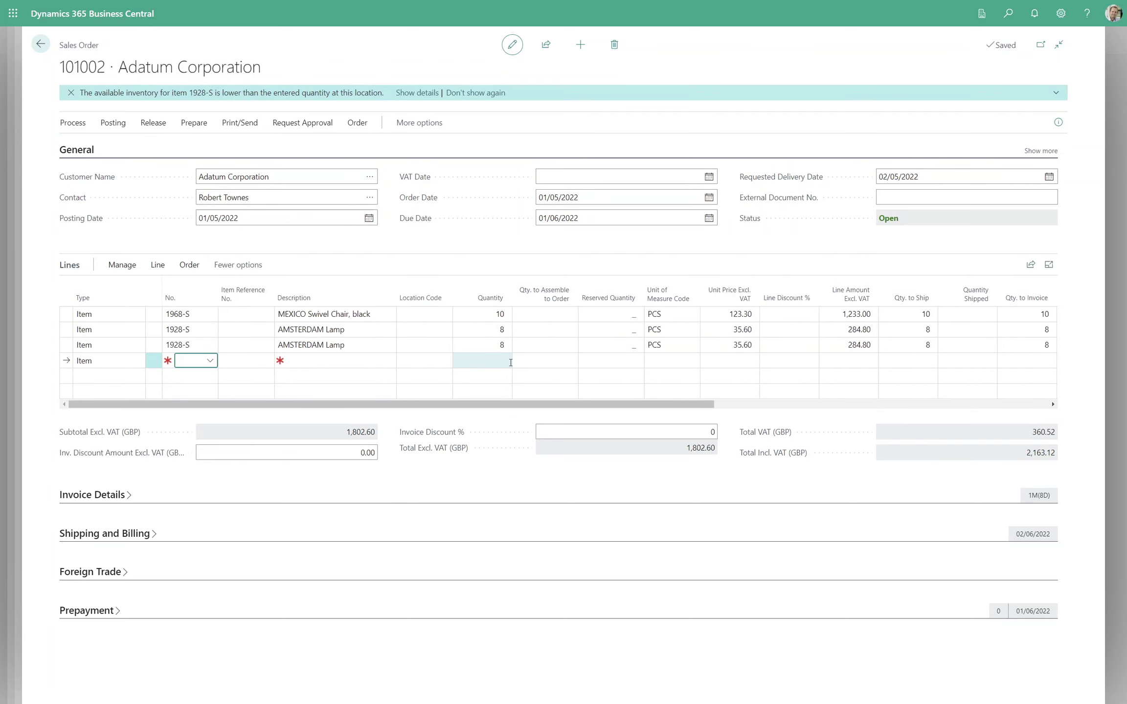
type("1928-S")
Add a fourth line of 8 AMSTERDAM Lamps (1928-S), raising the order total to 2,087.40
key("Tab")
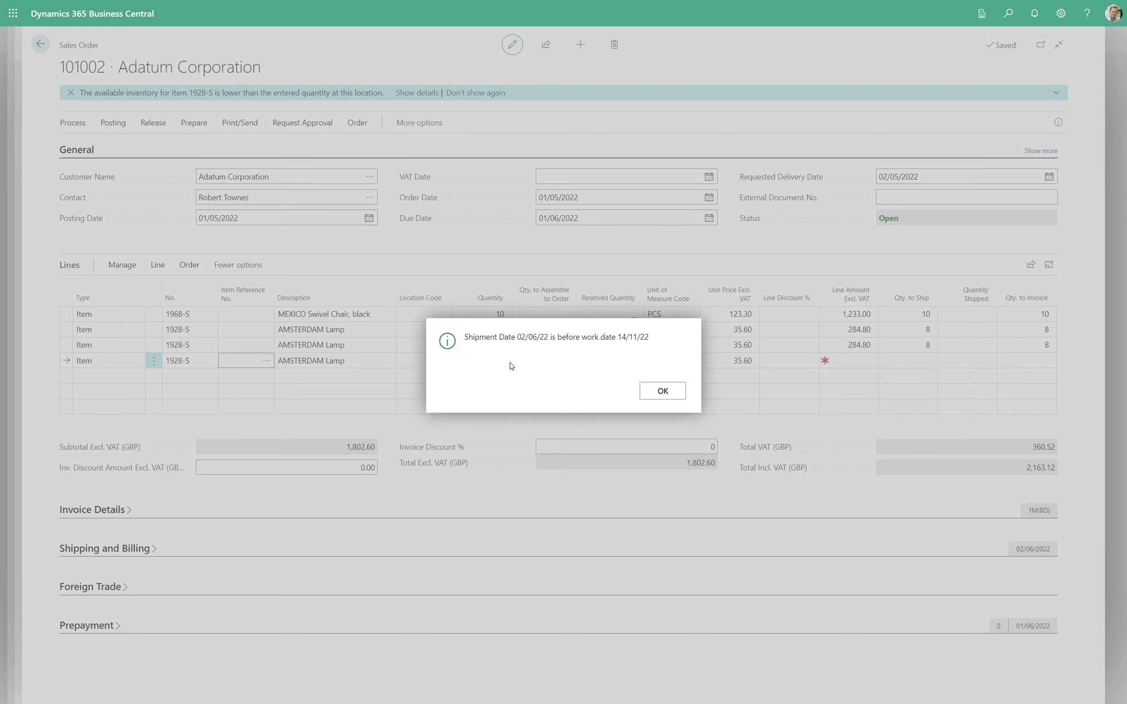
key("Return")
key("Tab")
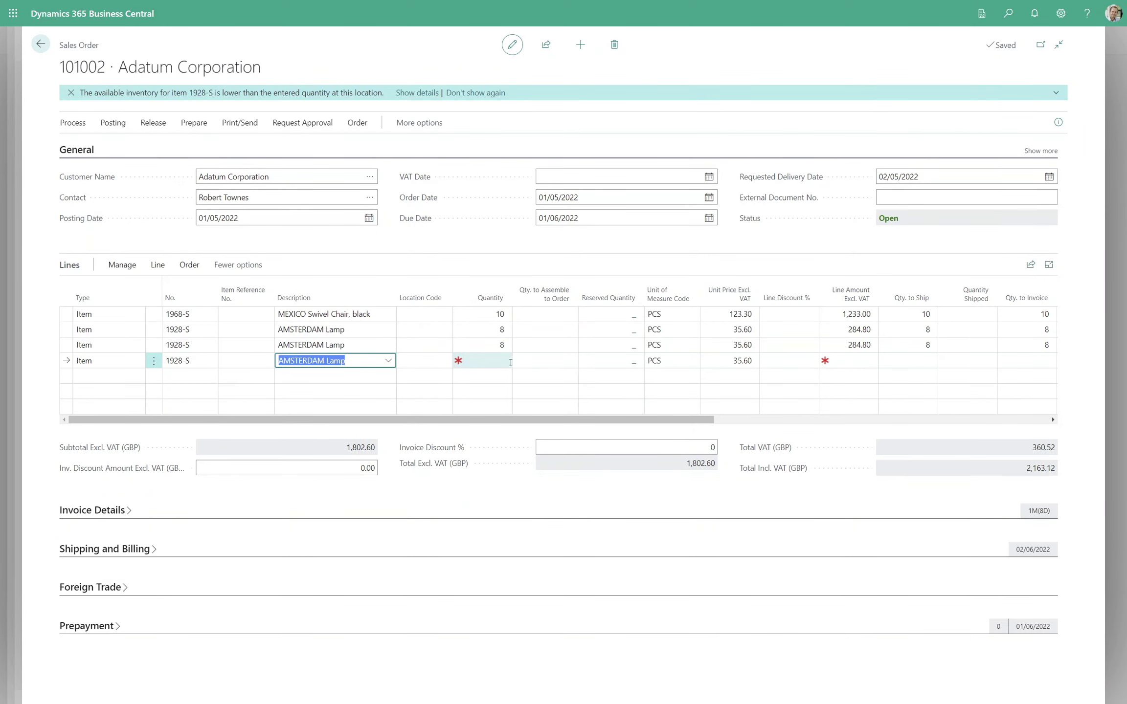
key("Tab")
key("Tab")
type("8")
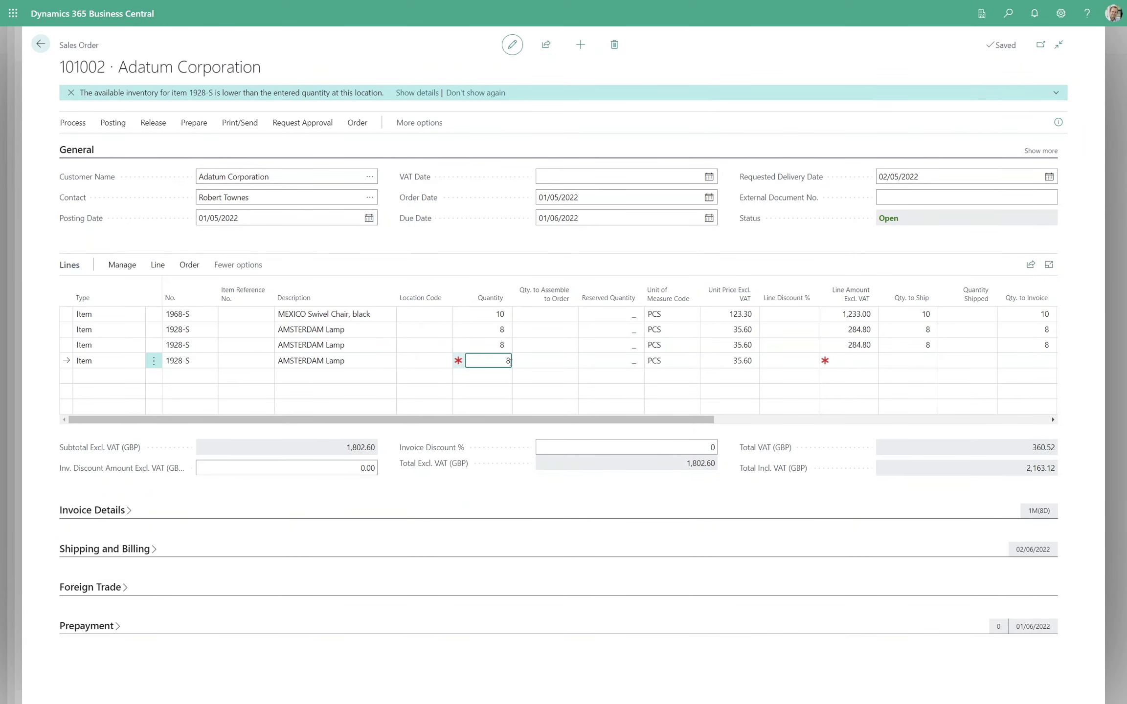
key("Tab")
key("alt+q")
type("gen jou")
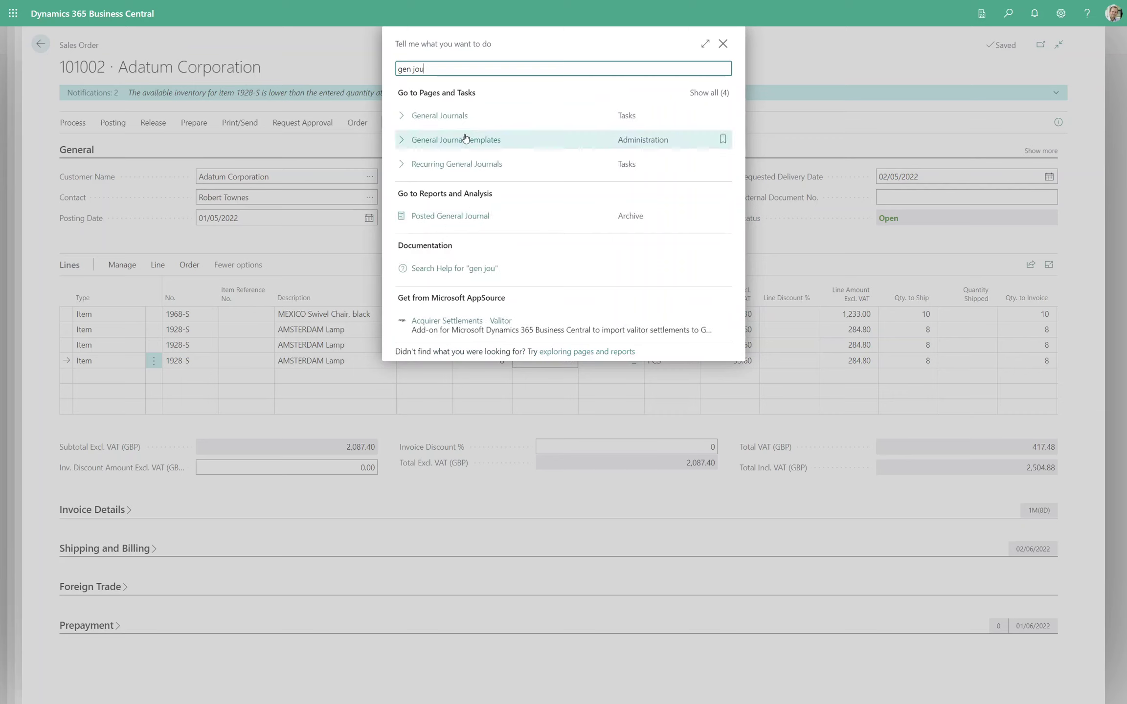
Choose General Journals from the 'gen jou' search results to open the DEFAULT batch
left_click(440, 116)
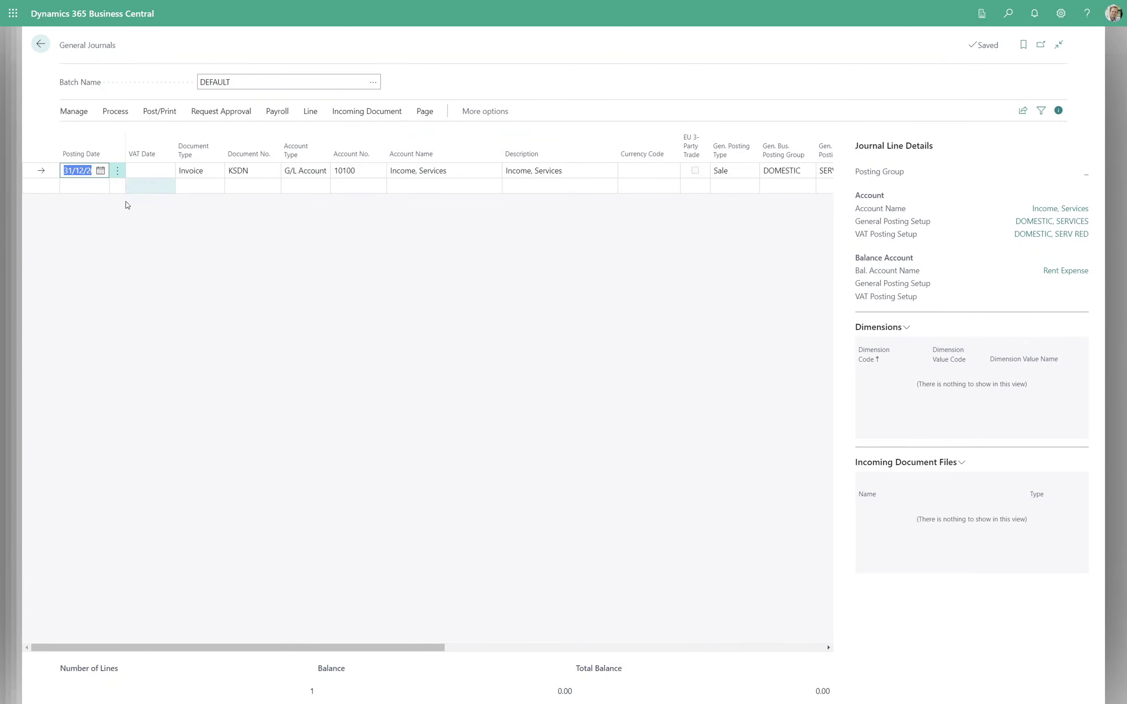
Copy the invoice line down with F8: document KSDN, account 10100, amount 100.00, balancing account 30100
left_click(83, 186)
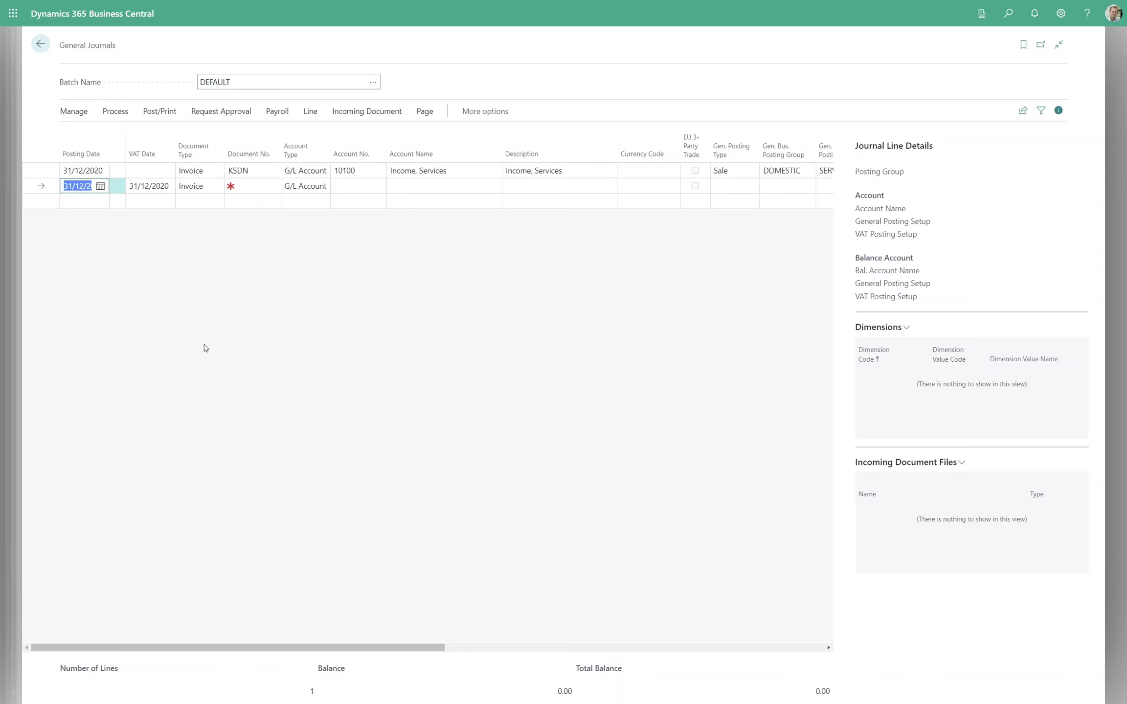
key("Tab")
key("Tab")
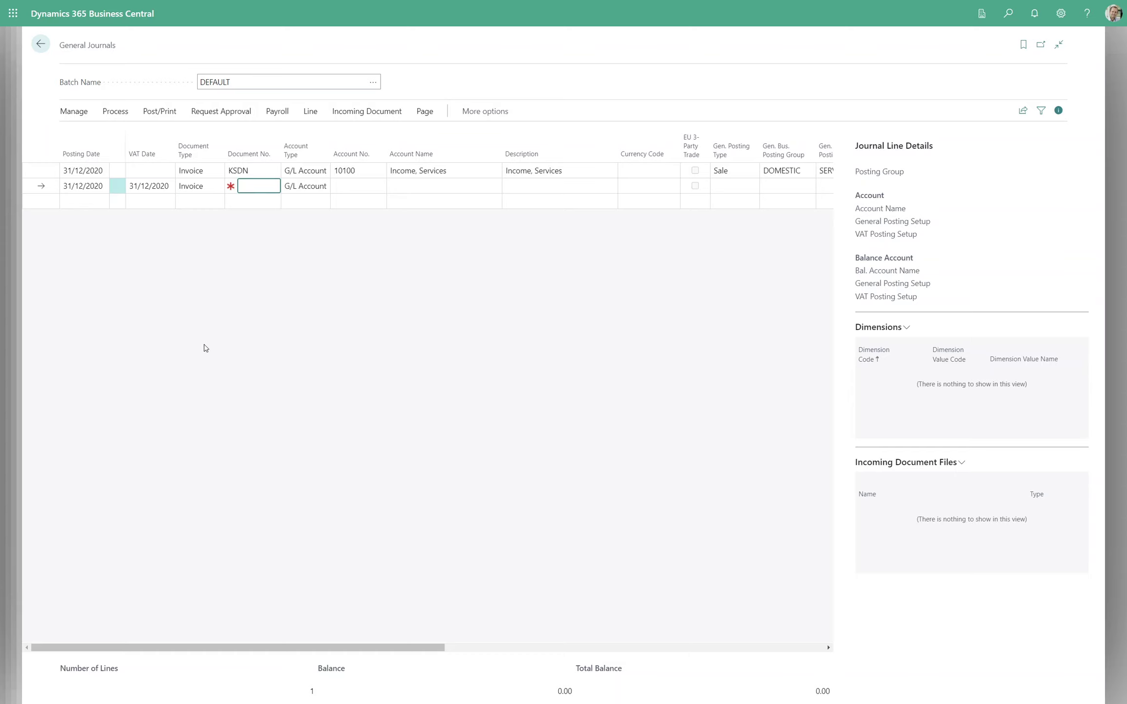
type("KSDN")
key("Tab")
key("Tab")
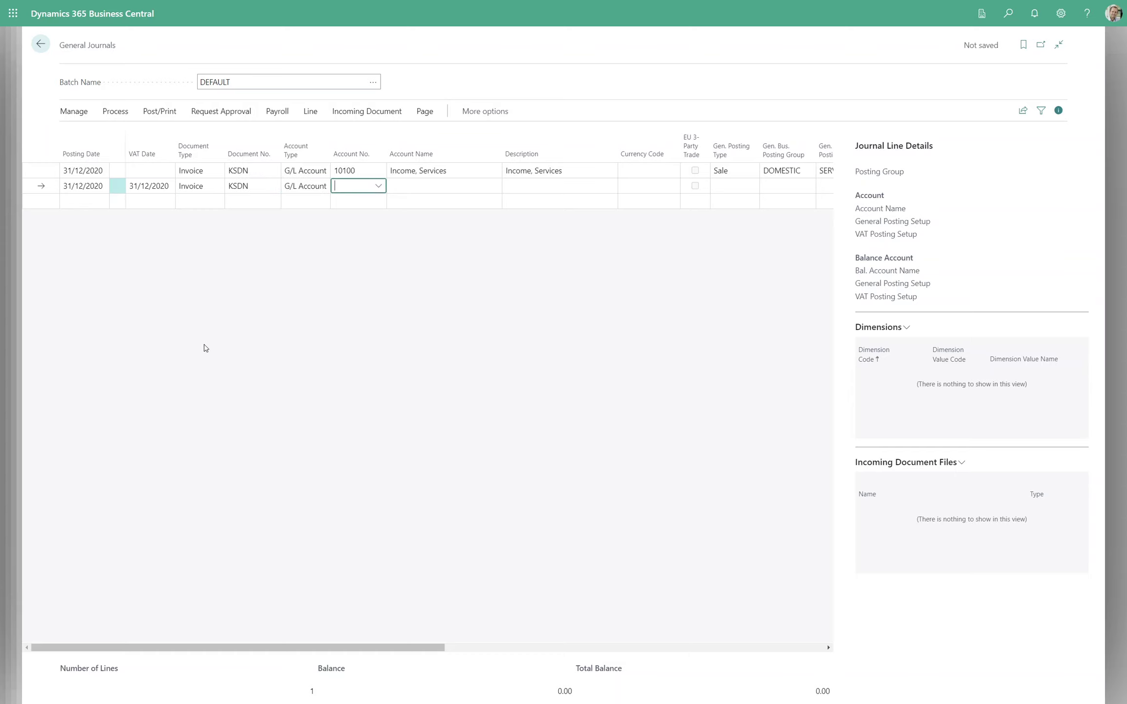
type("10100")
key("Tab")
key("Tab")
key("Tab")
key("Tab")
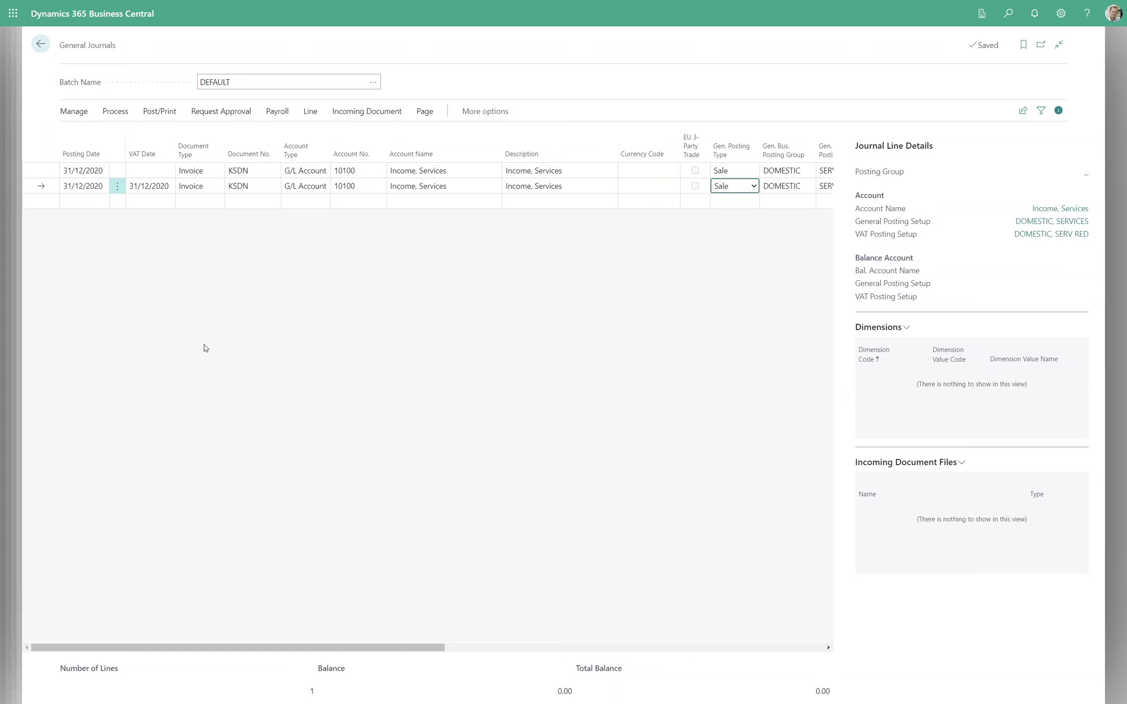
key("Tab")
key("Tab")
key("Tab")
key("Tab")
key("shift+Tab")
key("shift+Tab")
key("shift+Tab")
type("100.00")
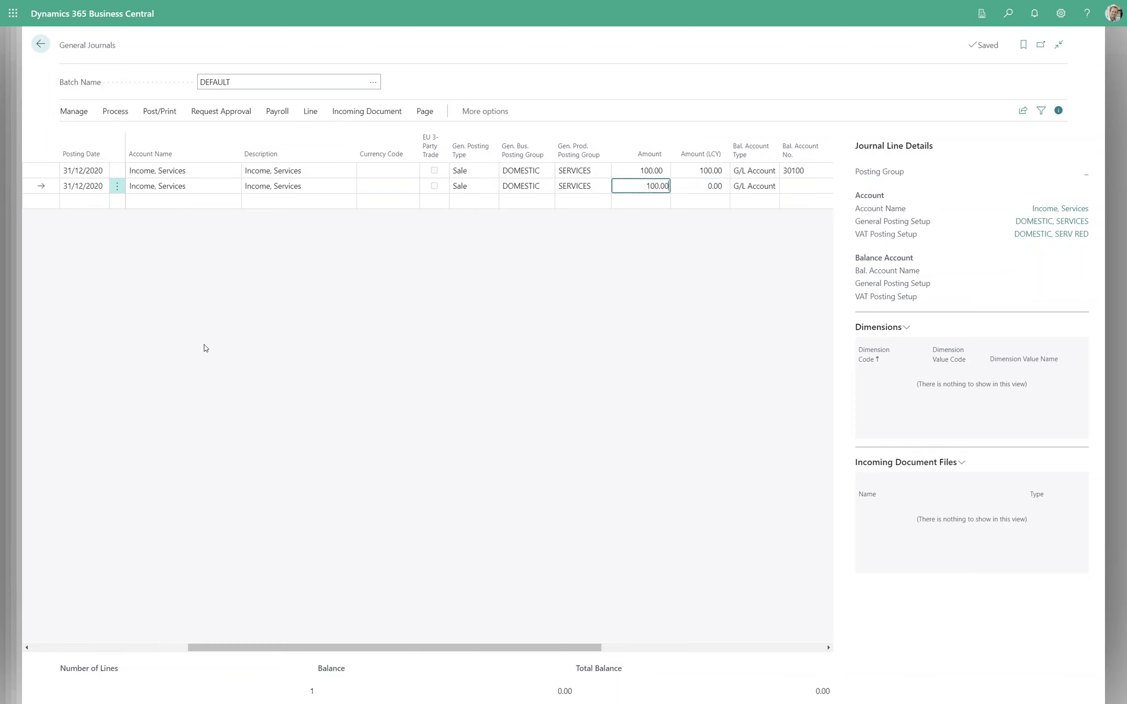
key("Tab")
key("Tab")
key("Tab")
type("30100")
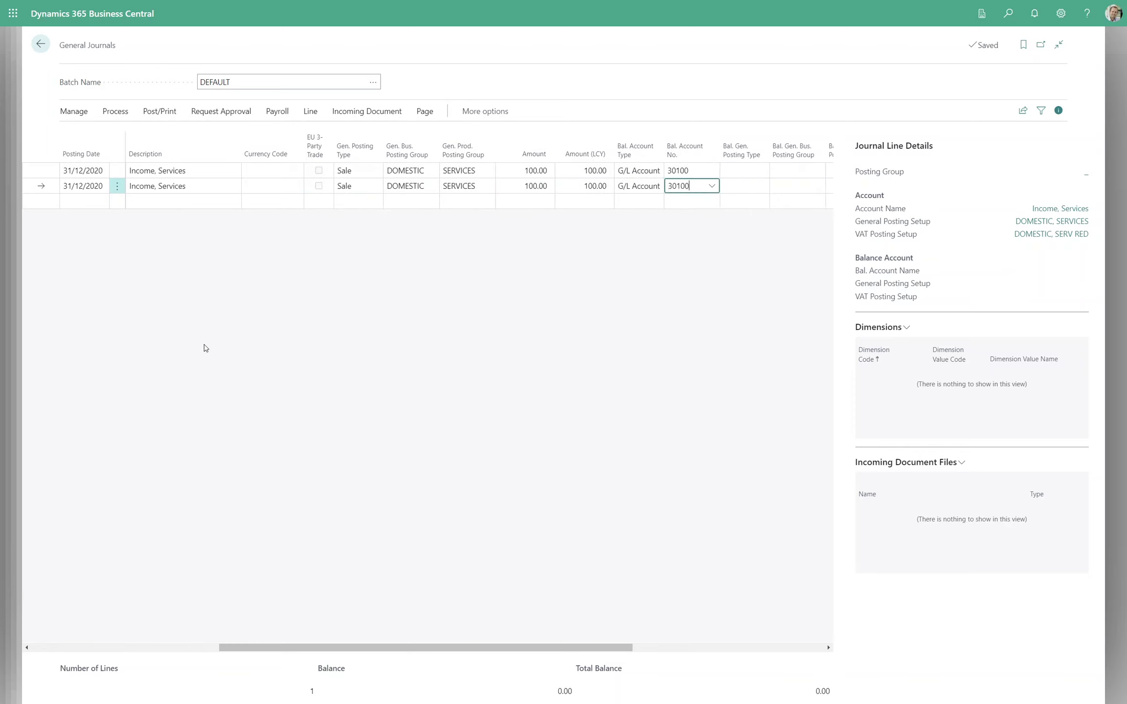
key("Tab")
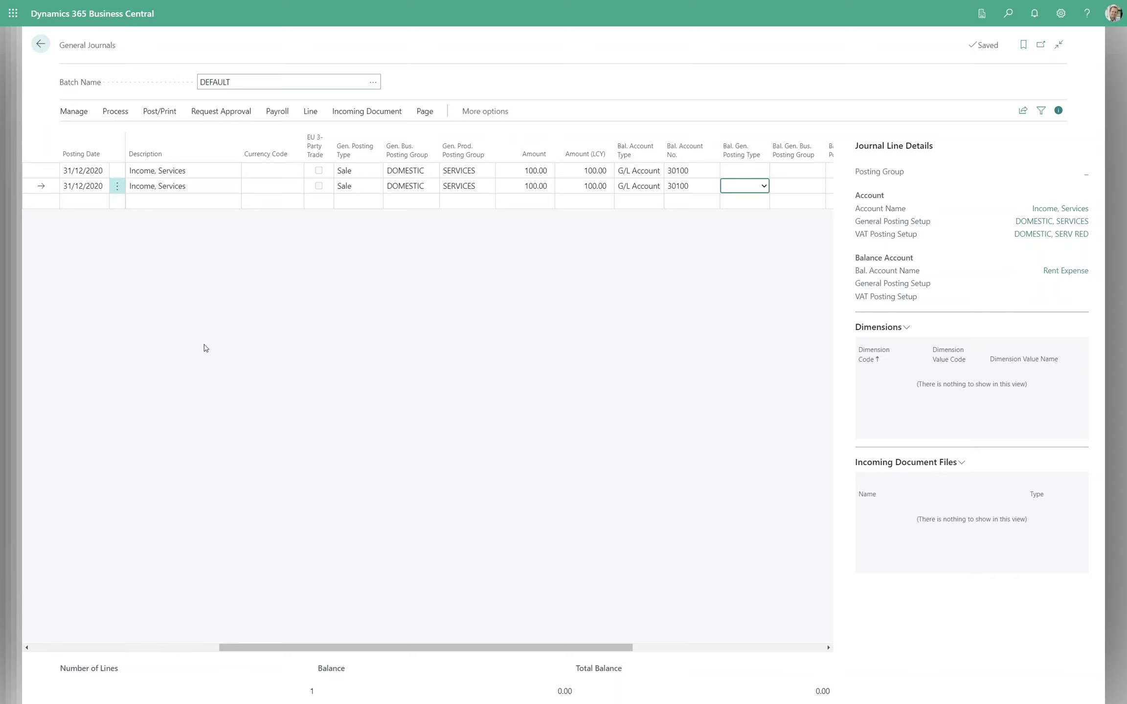